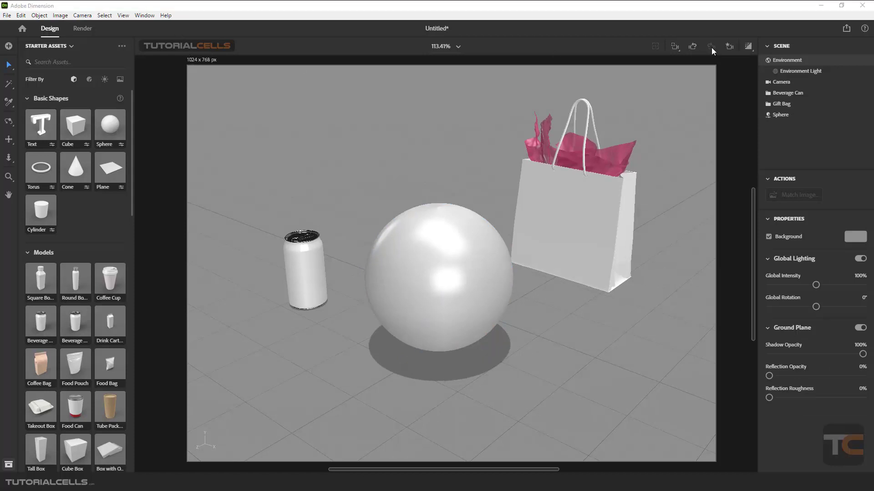
pyautogui.click(575, 338)
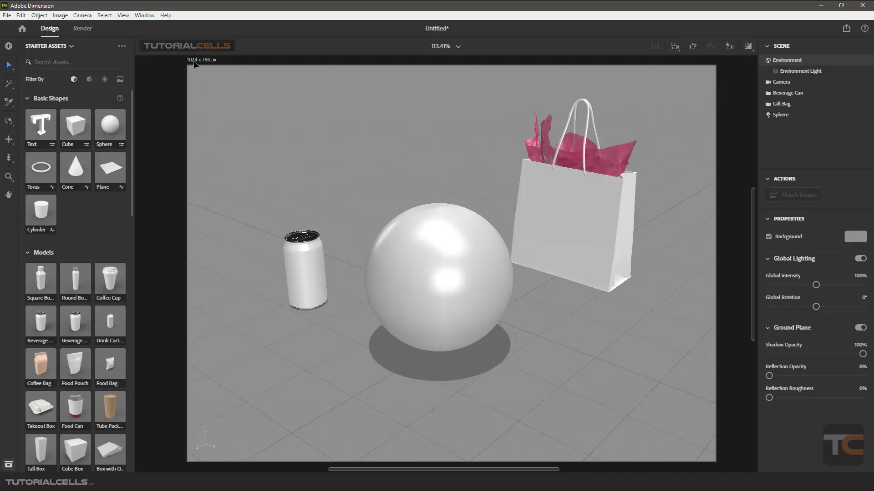
pyautogui.click(7, 15)
pyautogui.click(13, 29)
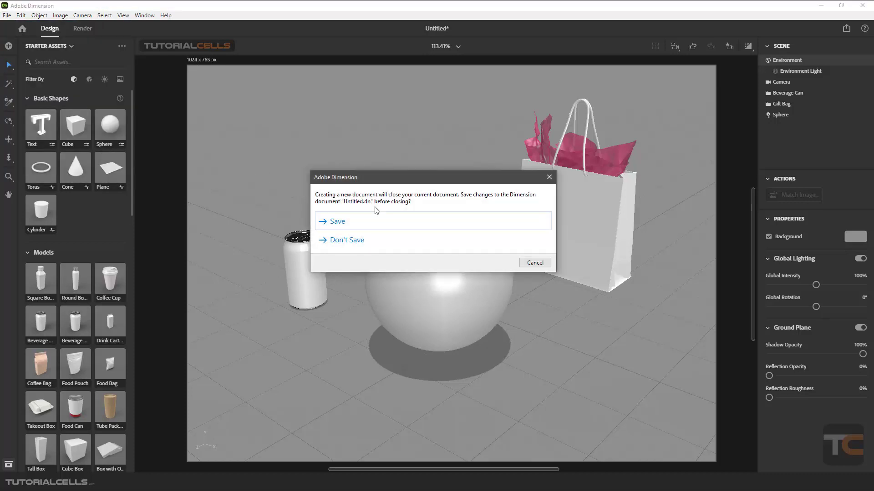
pyautogui.click(535, 263)
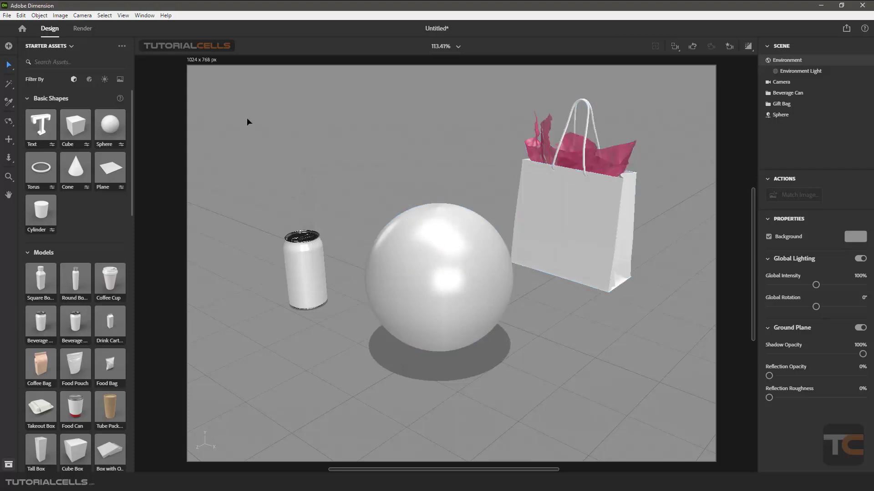
# - Select the canvas and extend its left edge outward to a width of about 1068 px
pyautogui.click(204, 66)
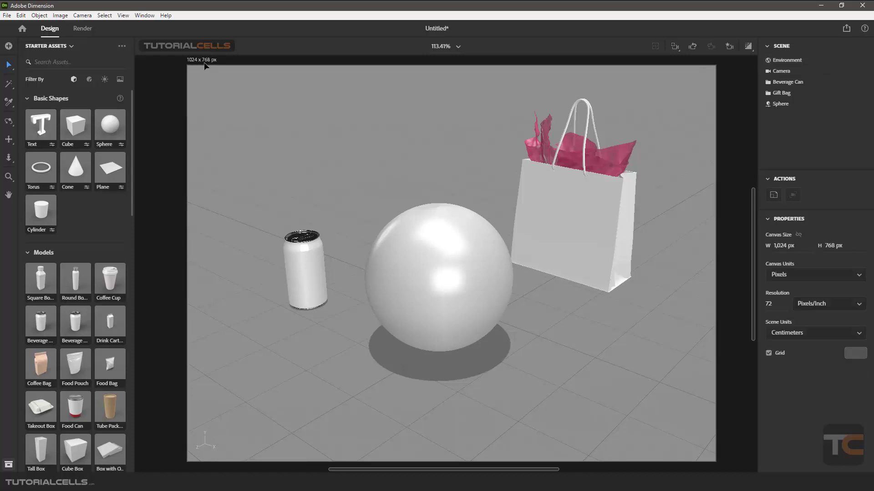
pyautogui.click(204, 64)
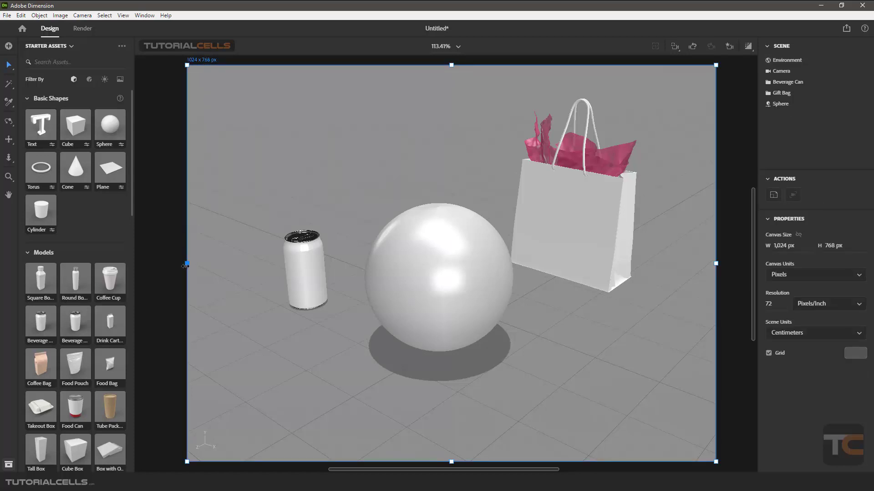
pyautogui.moveTo(187, 264); pyautogui.dragTo(164, 265)
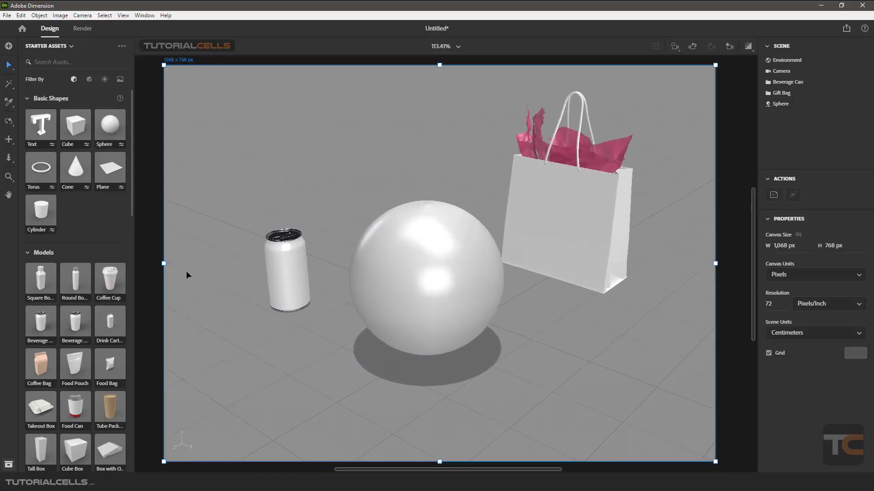
# - Extend the canvas's right edge outward to a width of about 1103 px
pyautogui.scroll(-4, 410, 273)
pyautogui.scroll(5, 441, 308)
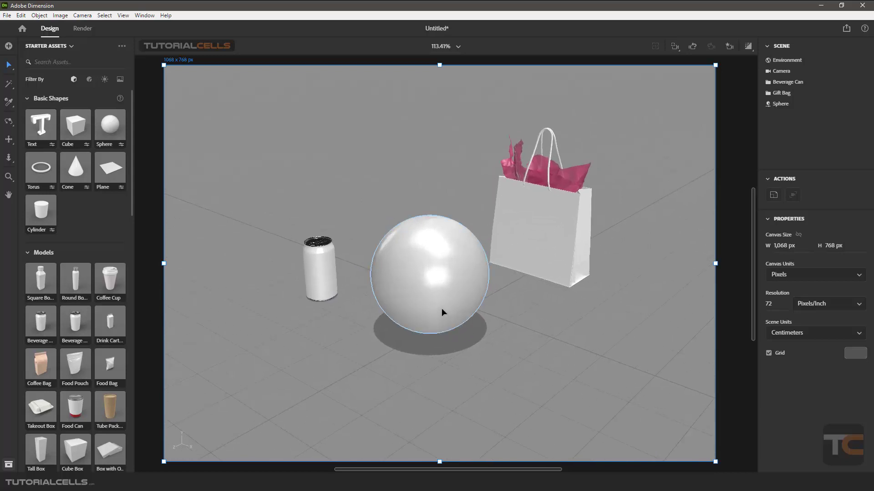
pyautogui.scroll(-5, 450, 314)
pyautogui.scroll(3, 449, 318)
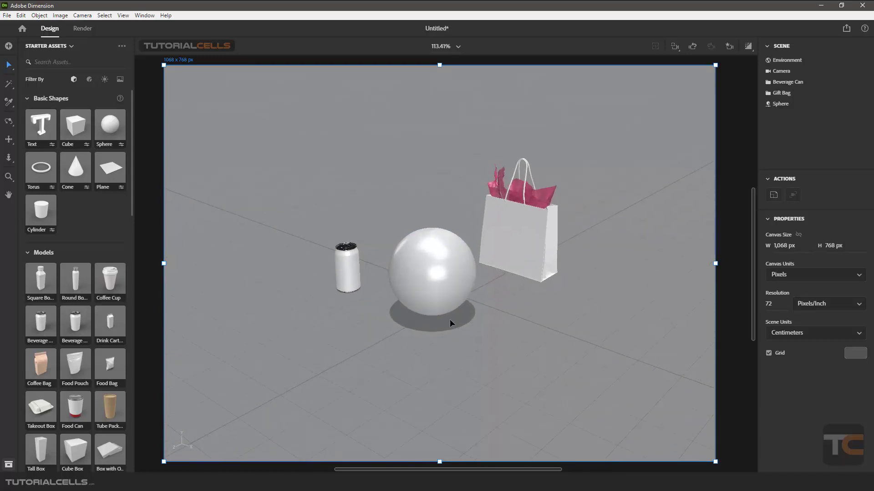
pyautogui.scroll(2, 450, 319)
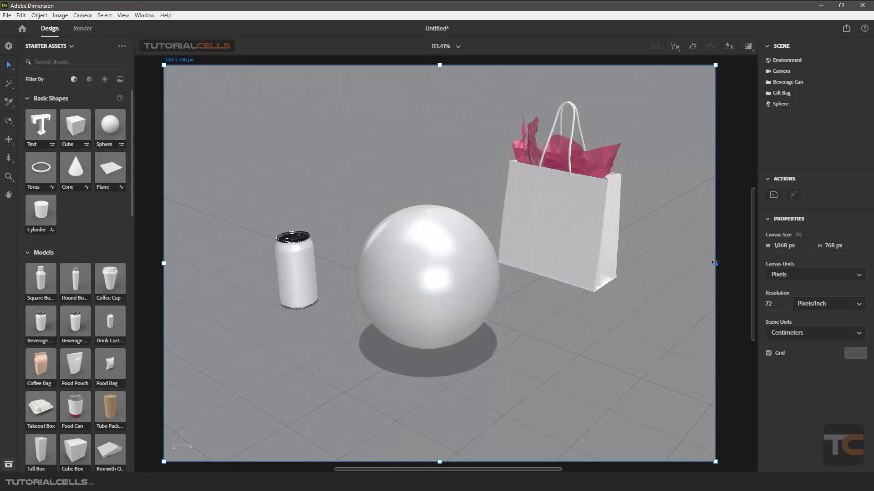
pyautogui.moveTo(715, 263); pyautogui.dragTo(734, 260)
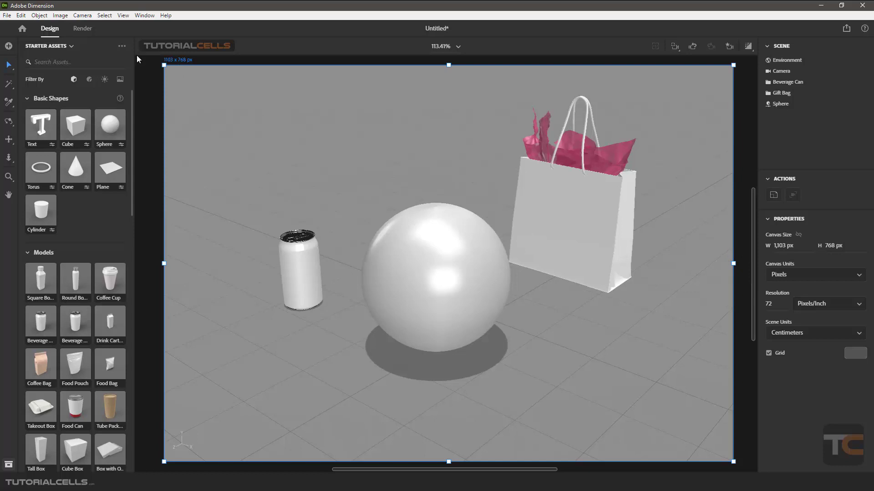
# - Examine the render settings and the canvas properties, including canvas size, canvas units, resolution and the available scene units
pyautogui.click(83, 29)
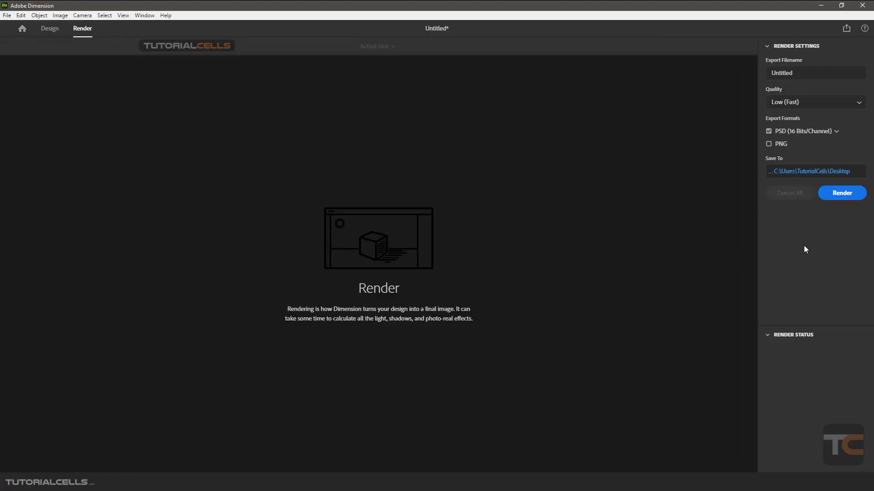
pyautogui.click(44, 29)
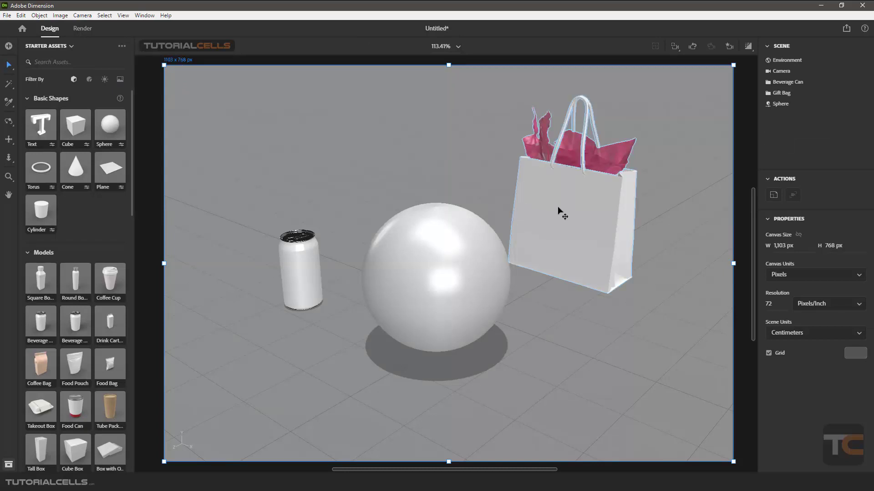
pyautogui.click(779, 247)
pyautogui.press('Tab')
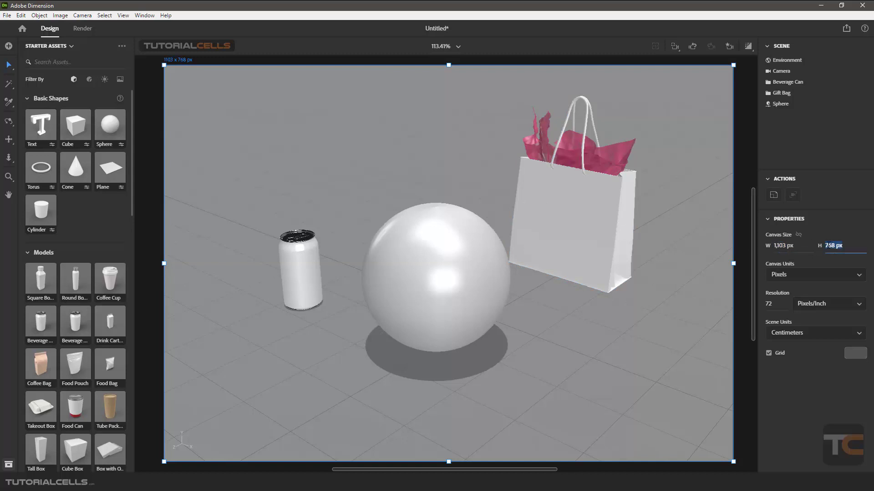
pyautogui.click(824, 275)
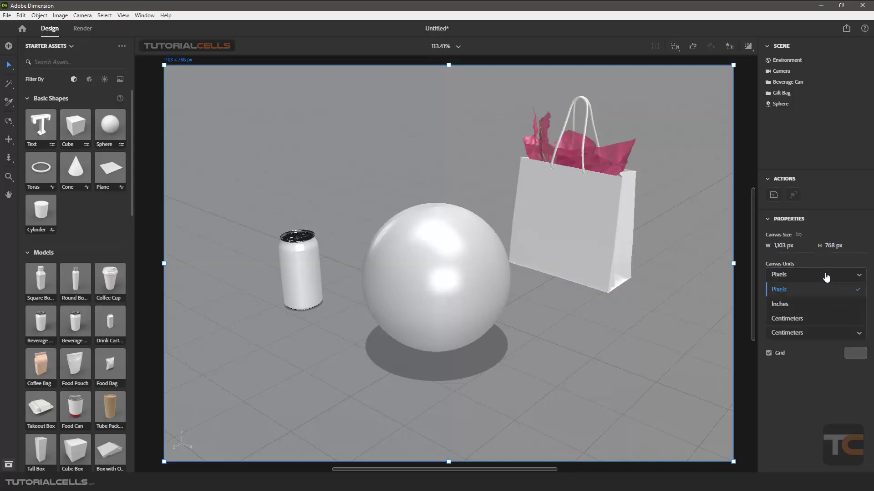
pyautogui.click(797, 389)
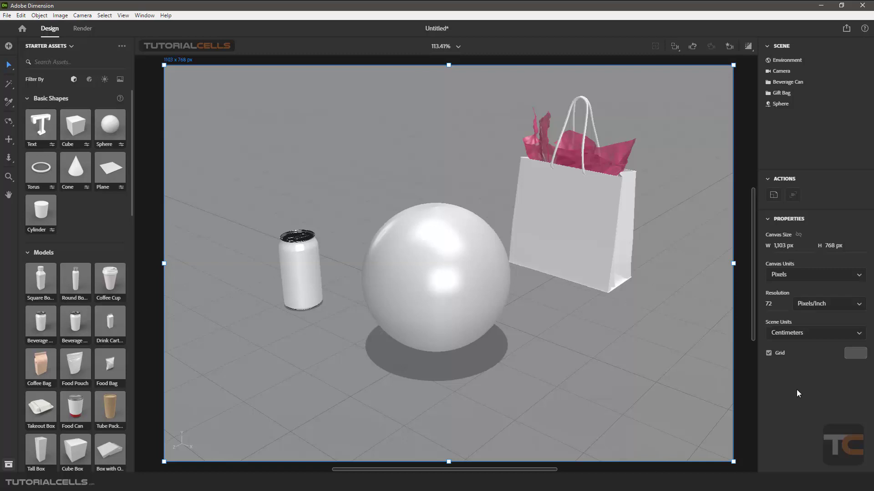
pyautogui.click(825, 306)
pyautogui.click(776, 307)
pyautogui.click(776, 378)
pyautogui.click(799, 333)
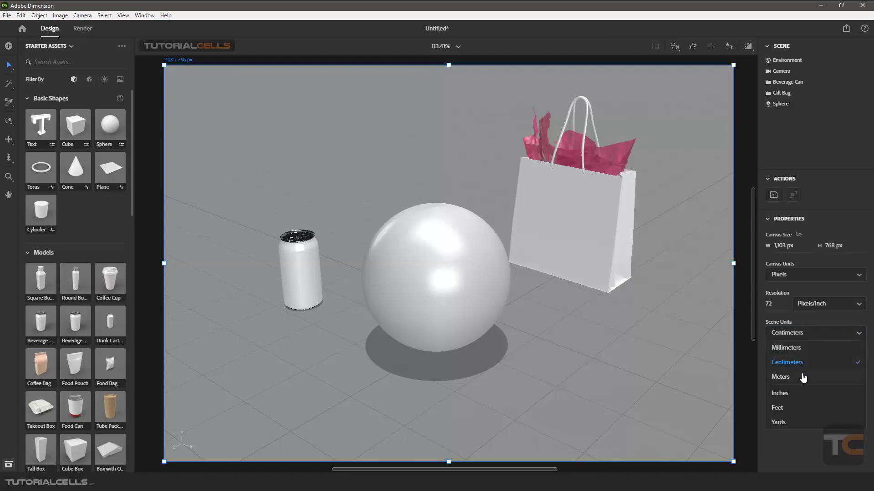
pyautogui.click(789, 439)
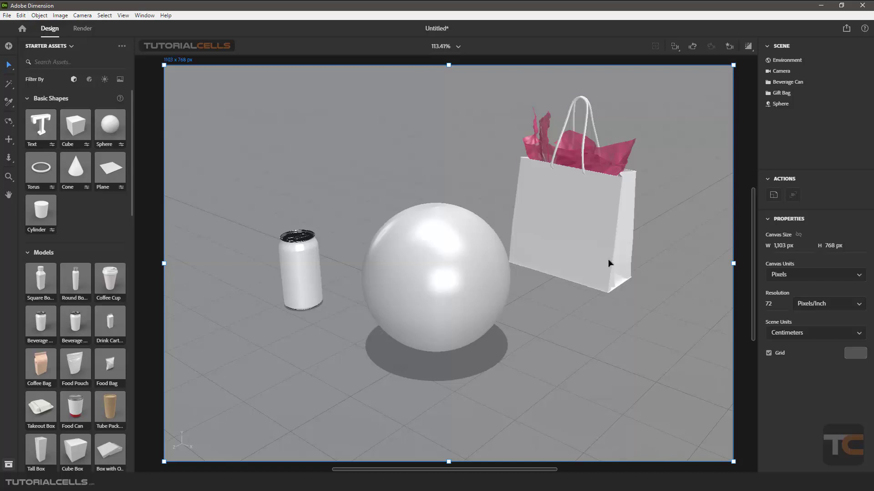
# - Set the canvas grid colour to black (RGB 0, 0, 0) with the grid kept on
pyautogui.click(769, 354)
pyautogui.click(851, 356)
pyautogui.moveTo(807, 355); pyautogui.dragTo(642, 379)
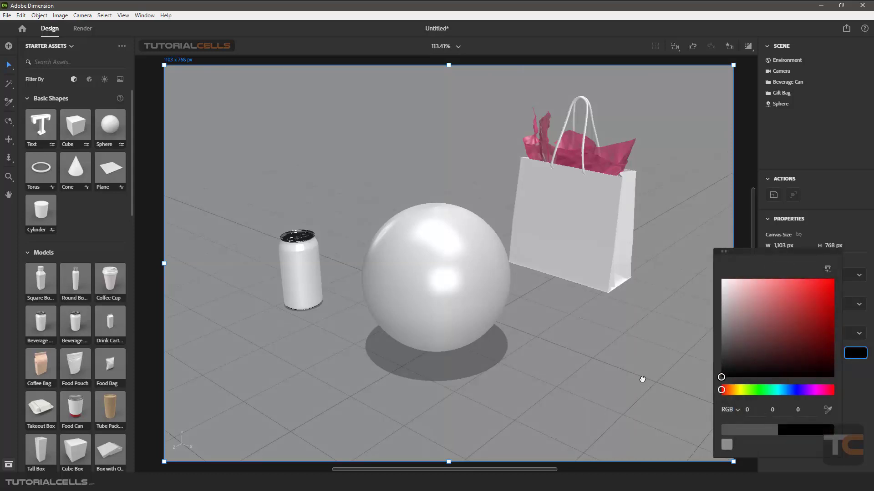
pyautogui.click(850, 357)
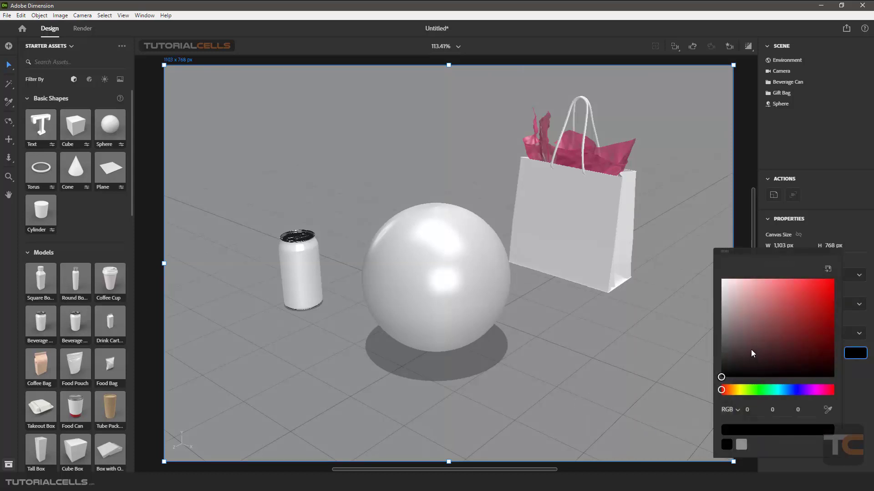
pyautogui.click(677, 401)
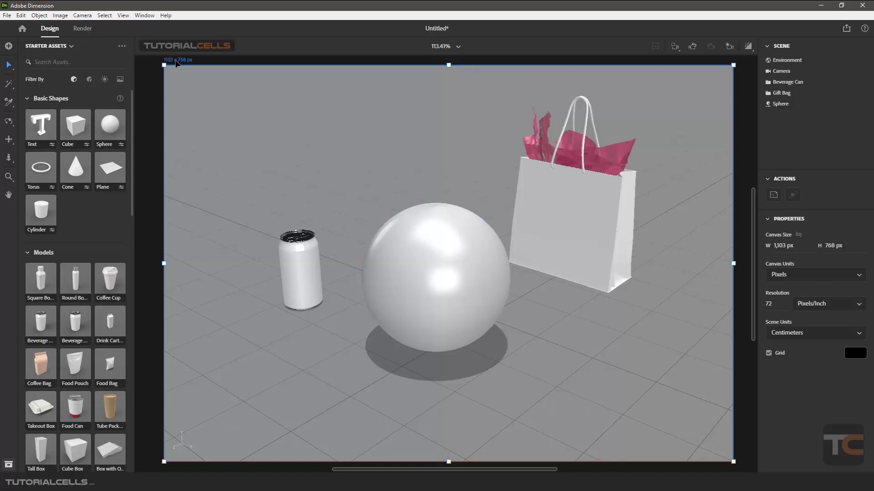
# - Change the environment's background colour to a darker grey, RGB 125, 125, 125
pyautogui.click(240, 131)
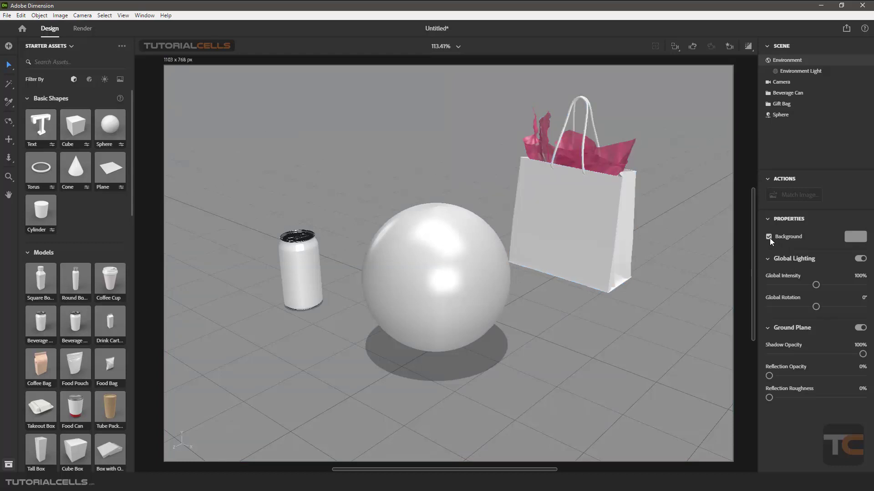
pyautogui.click(855, 237)
pyautogui.moveTo(728, 227)
pyautogui.mouseDown()
pyautogui.moveTo(714, 228)
pyautogui.moveTo(721, 220)
pyautogui.mouseUp()
pyautogui.click(781, 422)
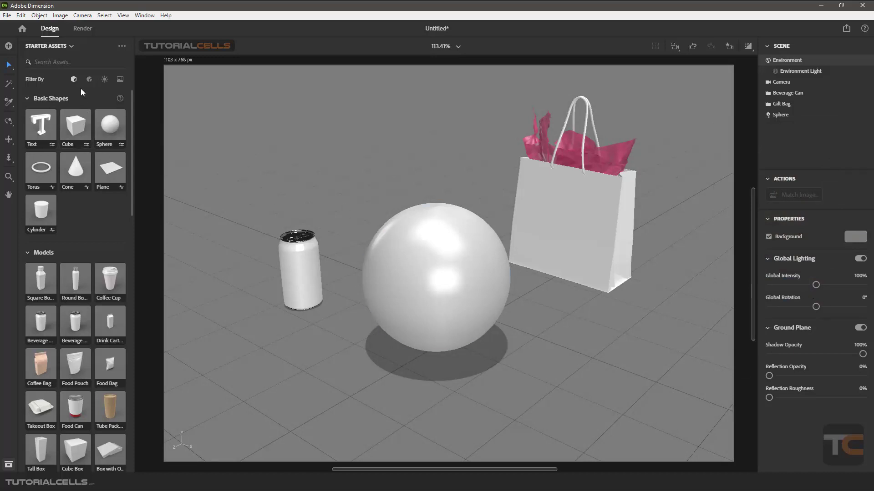
# - Set the café Table starter image as the background and adjust the camera so the objects stand on the wooden tabletop
pyautogui.click(120, 81)
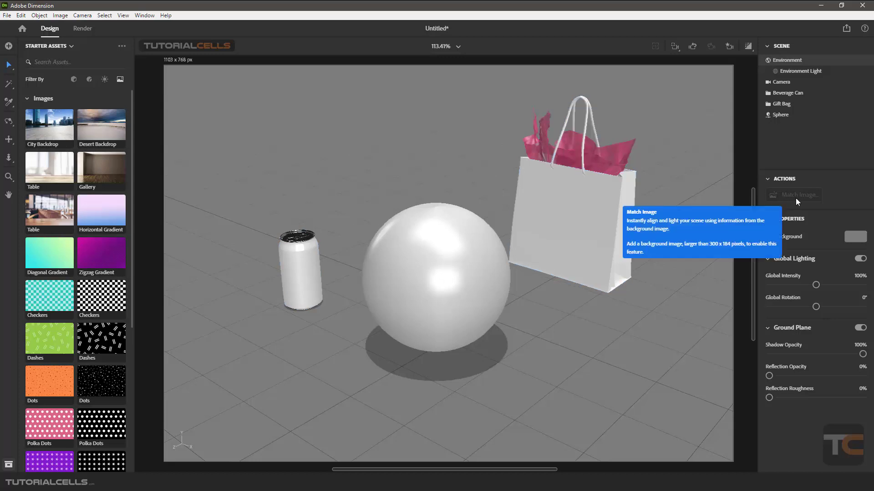
pyautogui.click(57, 216)
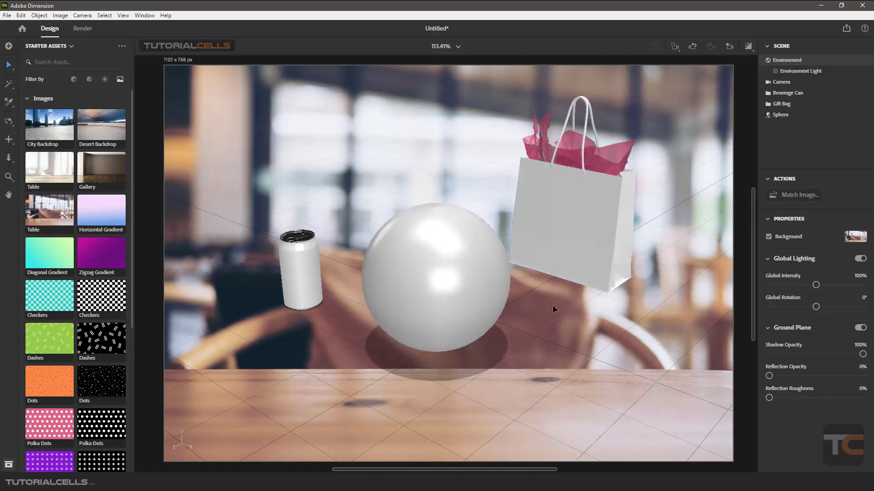
pyautogui.moveTo(512, 307); pyautogui.dragTo(492, 272, button='right')
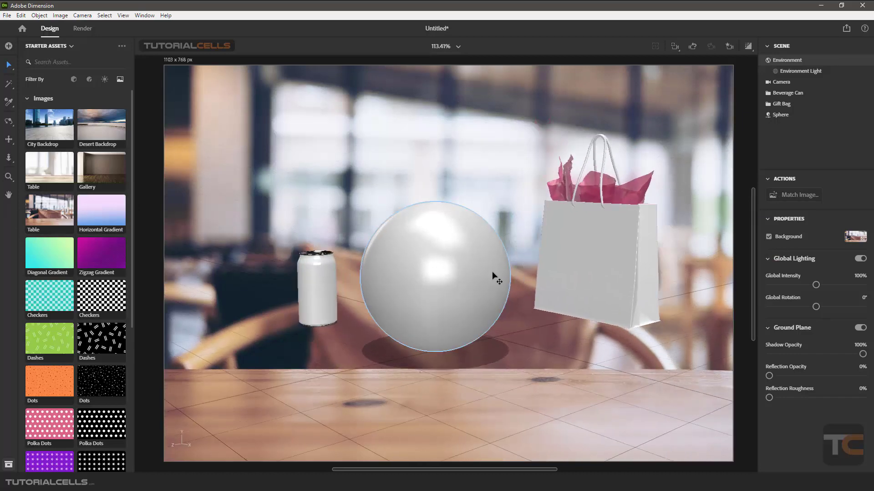
pyautogui.moveTo(489, 282); pyautogui.dragTo(476, 360, button='middle')
pyautogui.scroll(-4, 477, 359)
pyautogui.moveTo(477, 359); pyautogui.dragTo(473, 378, button='right')
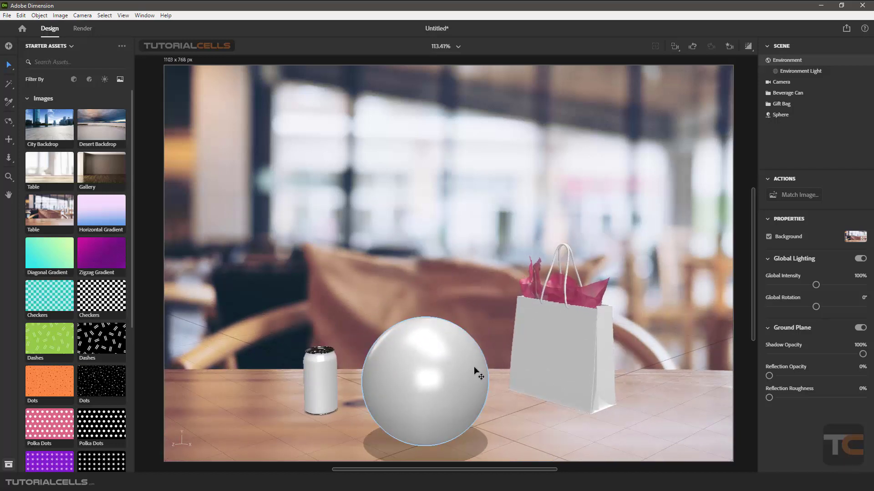
# - Review the Match Image options without applying them, and compare the scene with the background turned off and on
pyautogui.click(789, 196)
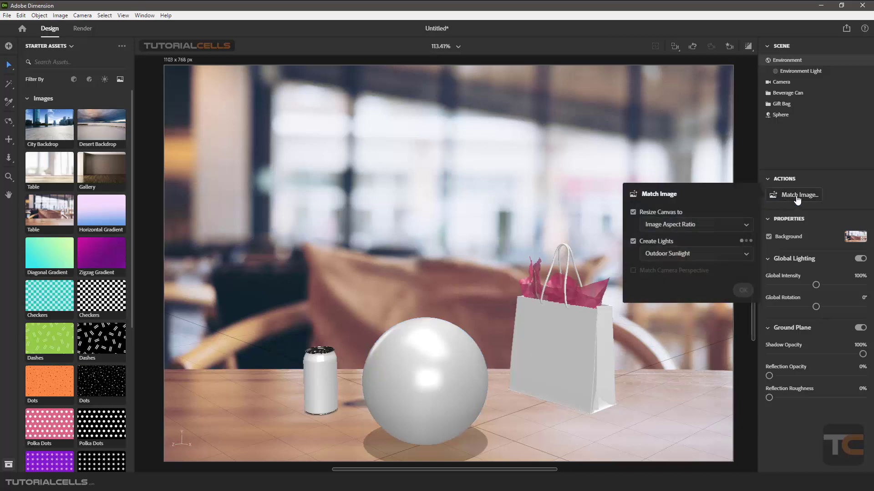
pyautogui.click(782, 142)
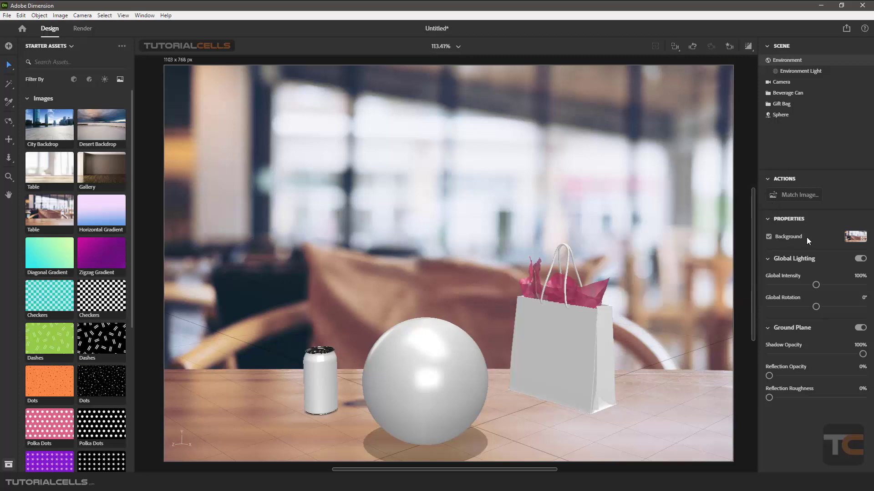
pyautogui.click(769, 236)
pyautogui.click(769, 237)
pyautogui.click(769, 236)
pyautogui.click(769, 236)
# - Compare the background's colour and image modes and review the image's size options, leaving the Table image in place
pyautogui.click(849, 240)
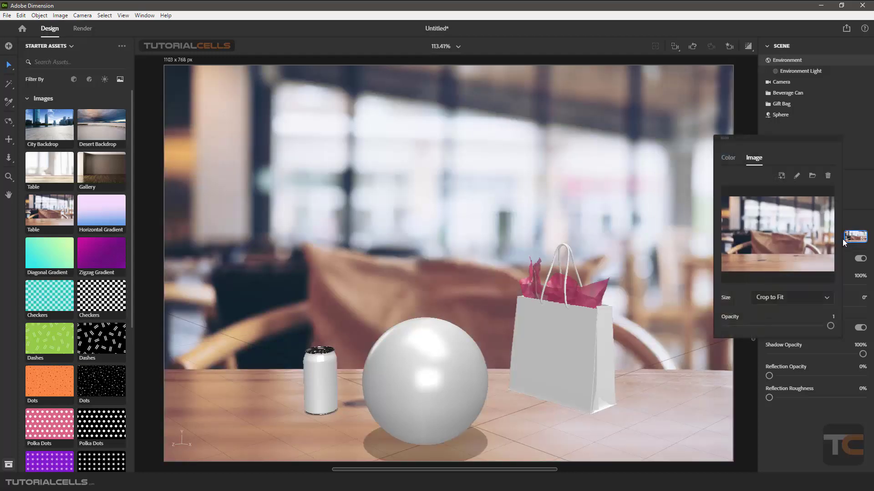
pyautogui.click(729, 159)
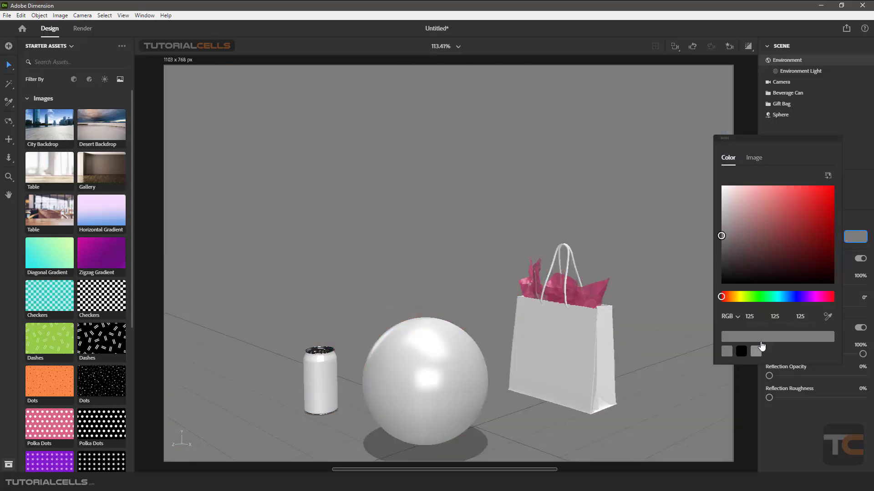
pyautogui.click(752, 159)
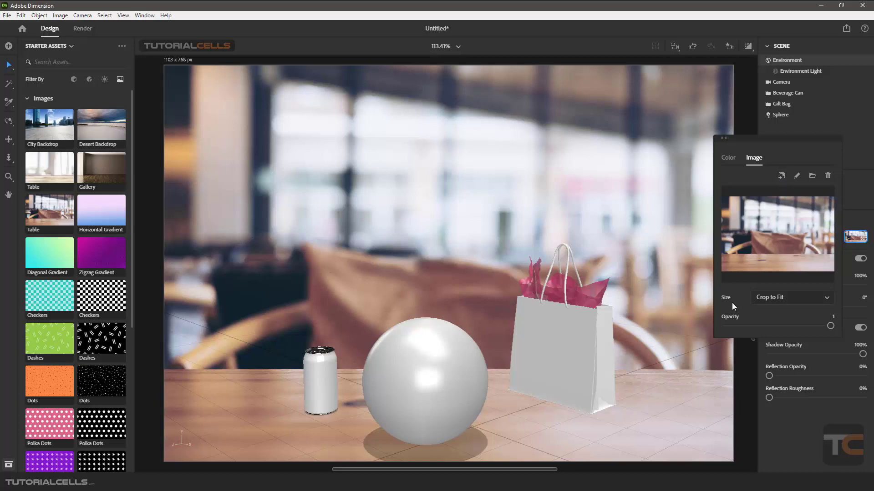
pyautogui.click(785, 298)
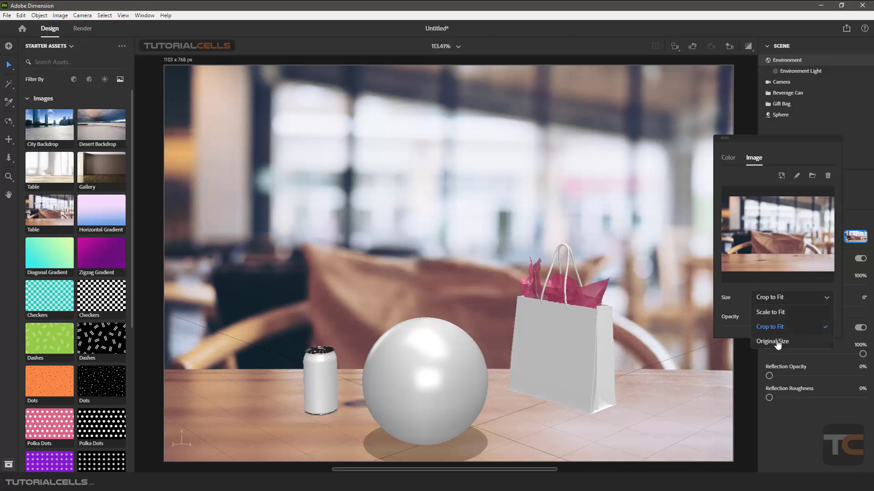
pyautogui.click(846, 158)
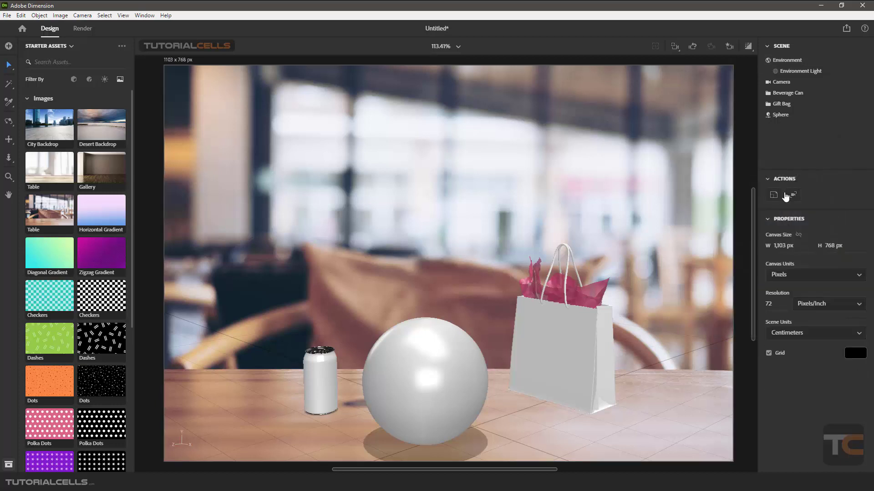
# - Select the environment, the gift bag and the sphere in turn to compare their actions and properties
pyautogui.click(552, 214)
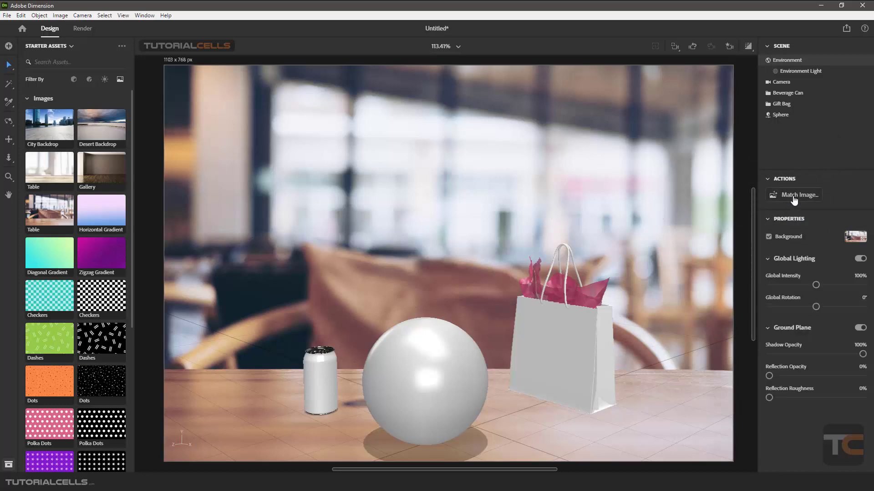
pyautogui.click(551, 369)
pyautogui.click(461, 387)
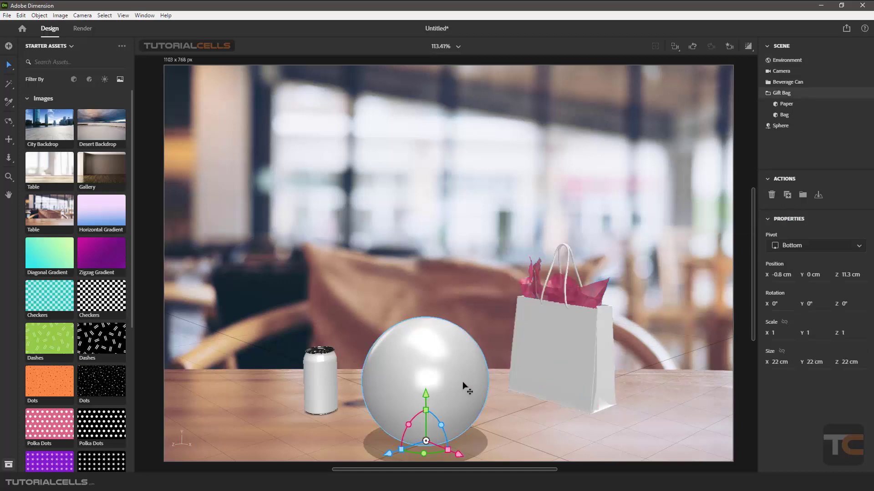
# - Select the beverage can, switch to the environment, and review the Resize Canvas choices in Match Image without applying them
pyautogui.click(328, 378)
pyautogui.click(629, 208)
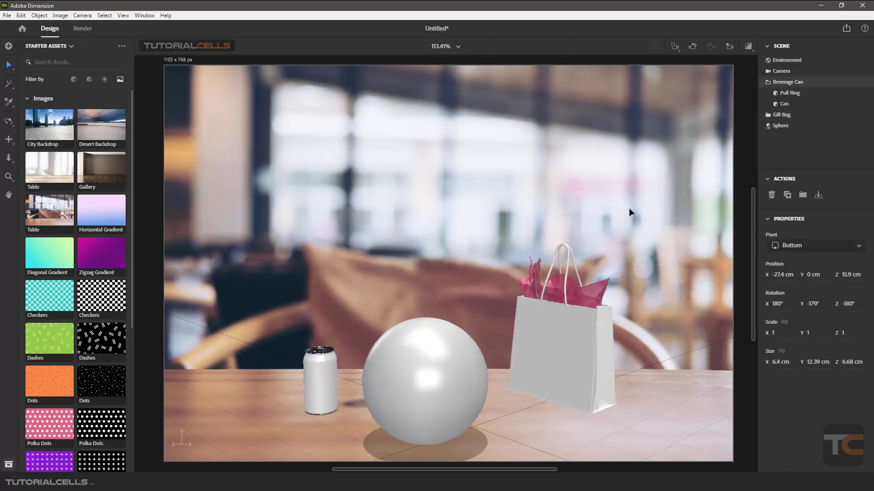
pyautogui.click(792, 199)
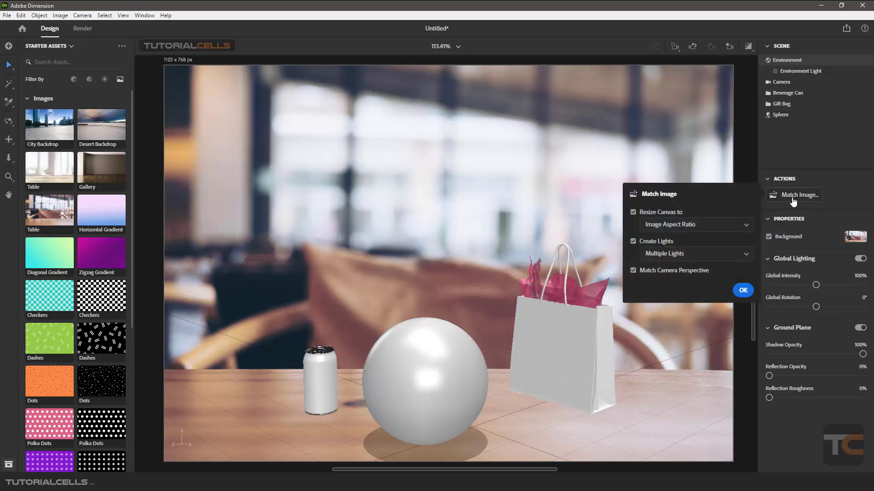
pyautogui.click(734, 226)
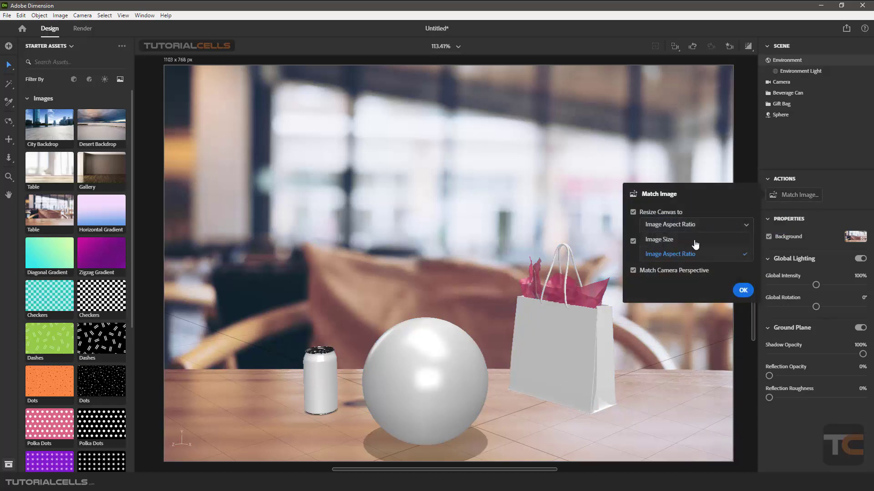
pyautogui.click(788, 158)
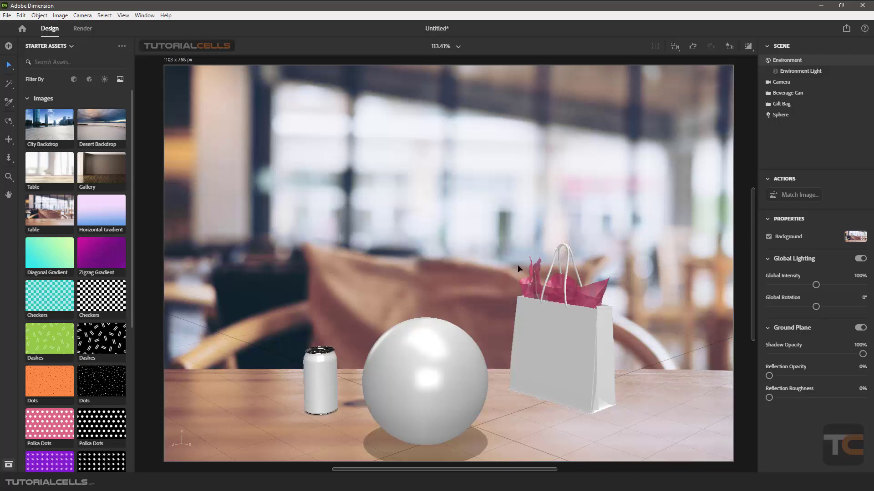
# - Turn off the environment's background image and reframe the camera so the can, sphere and gift bag stand in the middle of the canvas
pyautogui.click(769, 237)
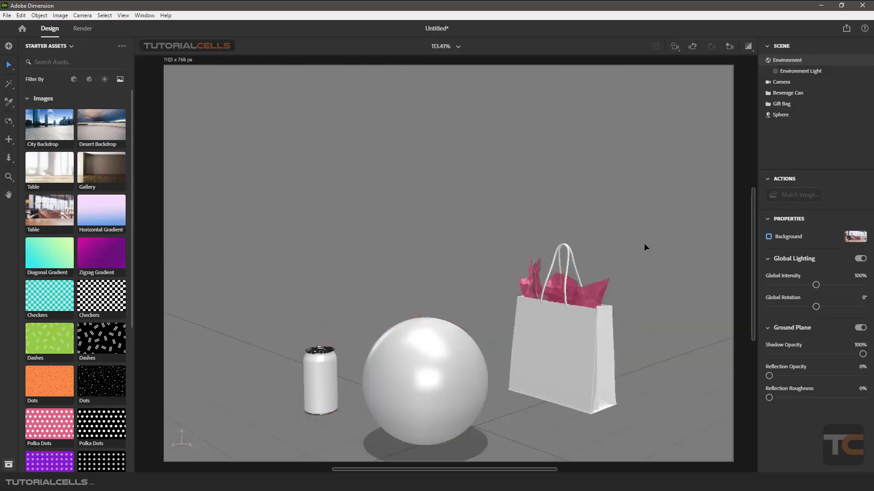
pyautogui.scroll(-2, 434, 255)
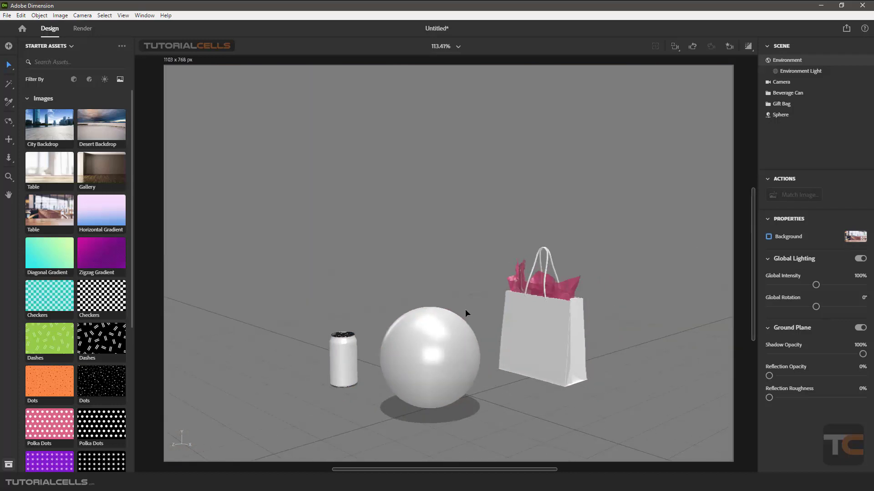
pyautogui.moveTo(465, 311); pyautogui.dragTo(455, 259, button='middle')
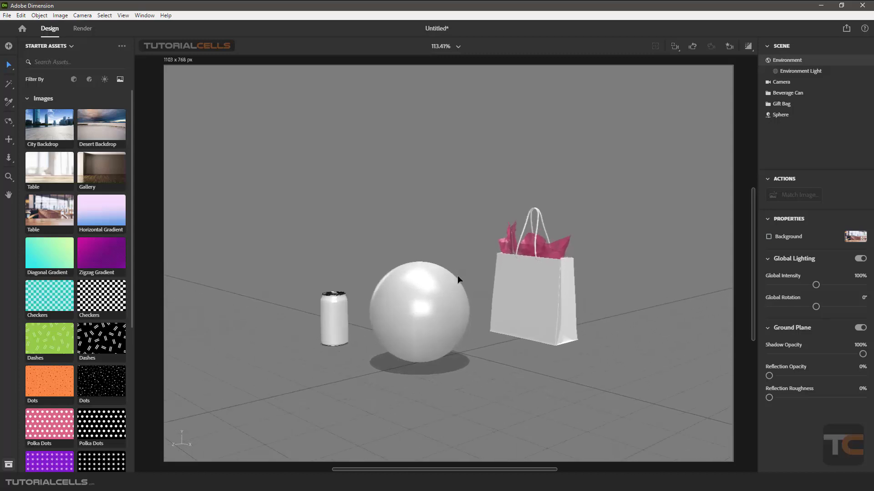
pyautogui.scroll(2, 457, 279)
pyautogui.scroll(2, 458, 279)
pyautogui.moveTo(469, 305); pyautogui.dragTo(454, 270, button='middle')
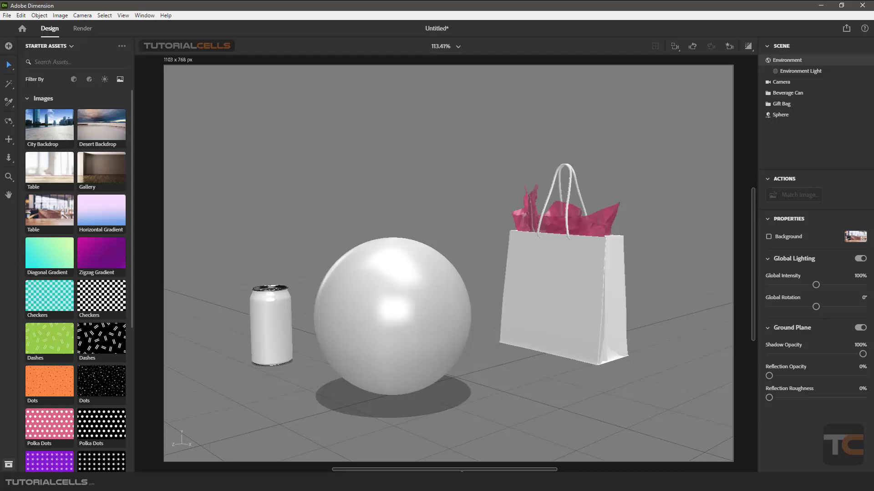
# - Display the canvas properties, pull the camera back slightly from the objects, and centre the canvas in the workspace
pyautogui.click(466, 472)
pyautogui.moveTo(480, 471); pyautogui.dragTo(494, 448)
pyautogui.moveTo(449, 314); pyautogui.dragTo(536, 314, button='middle')
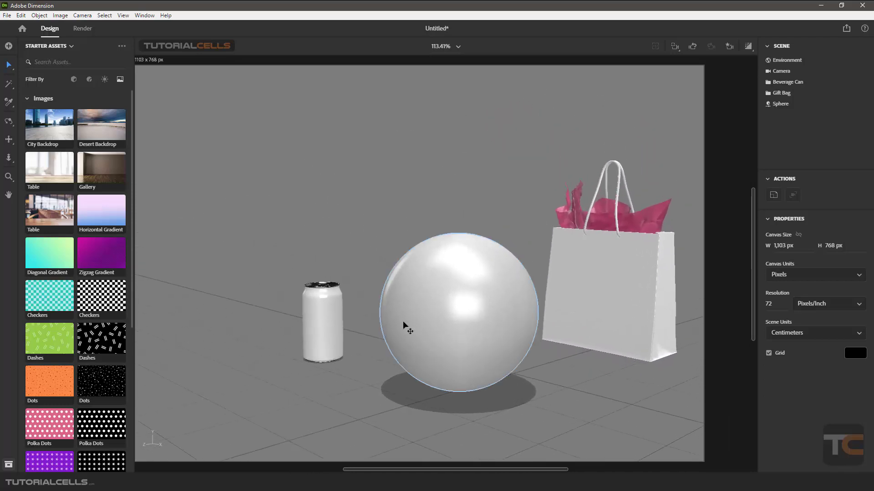
pyautogui.moveTo(403, 322); pyautogui.dragTo(385, 276, button='middle')
pyautogui.scroll(-2, 386, 279)
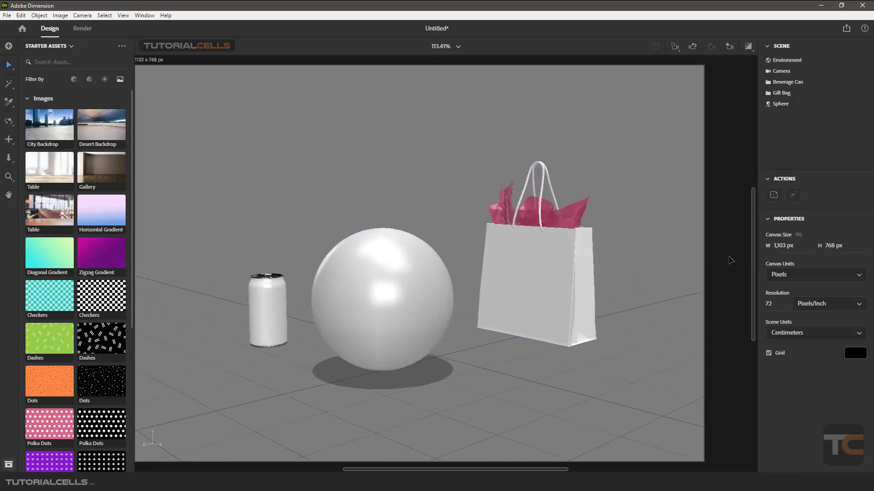
pyautogui.moveTo(727, 254); pyautogui.dragTo(527, 216)
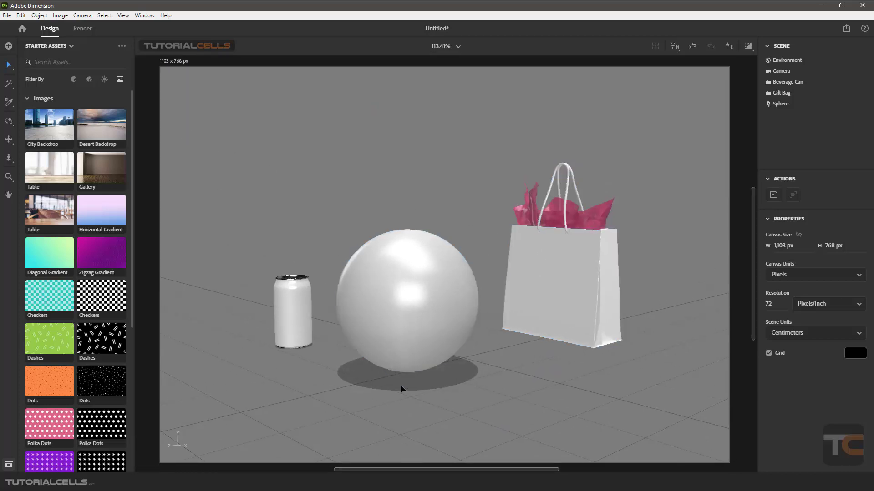
# - Resize the canvas to 1103 x 744 px by bringing in its lower and upper edges
pyautogui.click(177, 61)
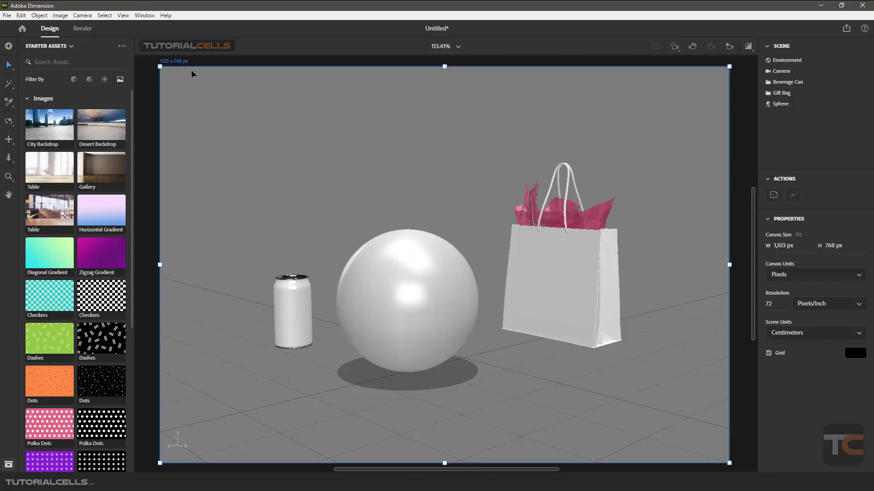
pyautogui.moveTo(445, 464); pyautogui.dragTo(445, 455)
pyautogui.moveTo(444, 66); pyautogui.dragTo(445, 70)
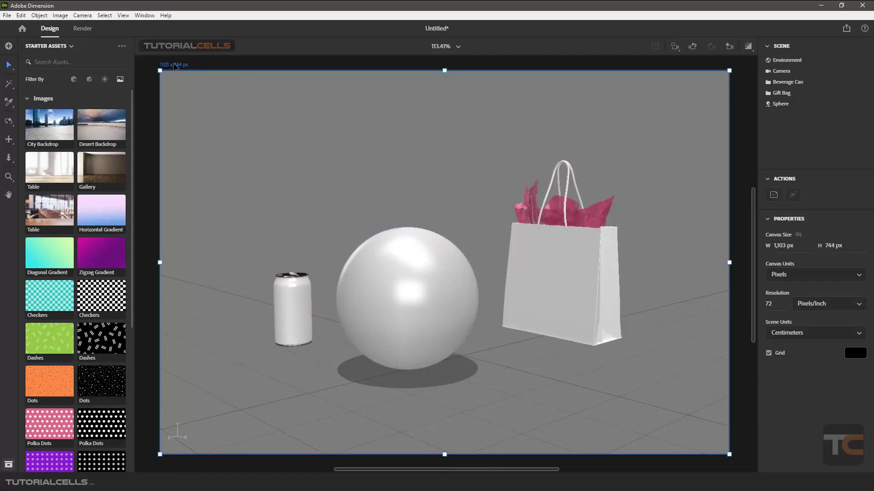
pyautogui.click(746, 259)
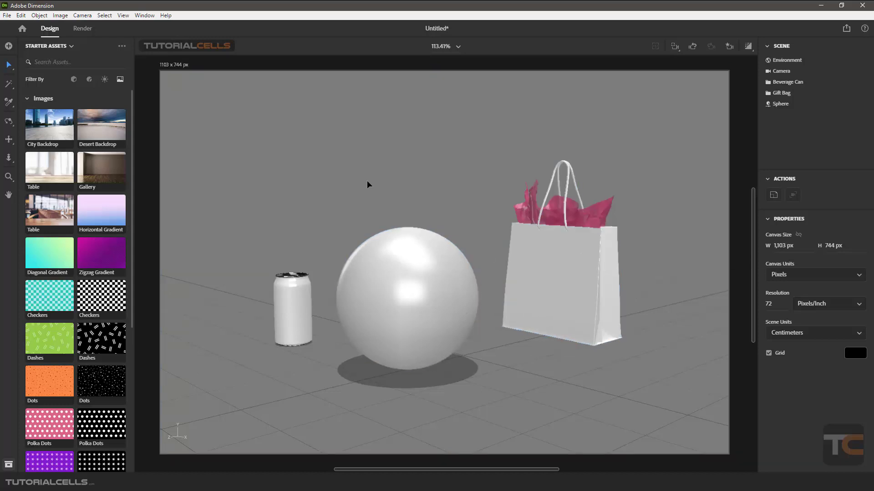
# - Alternate between the canvas and the environment to compare their properties, toggling the background on and off again
pyautogui.click(180, 68)
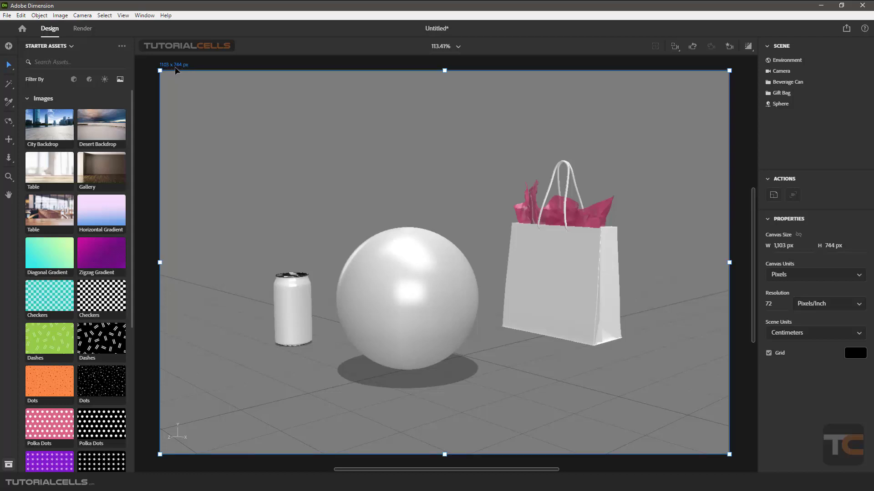
pyautogui.click(696, 224)
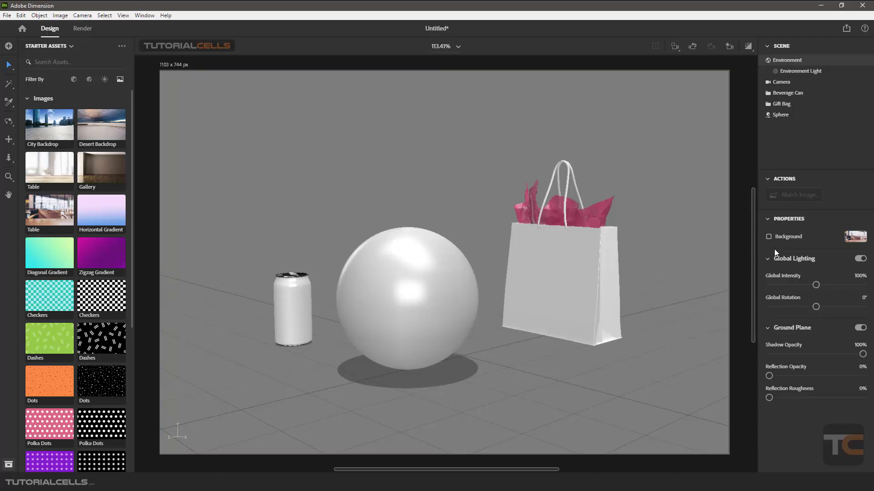
pyautogui.click(768, 237)
pyautogui.click(769, 237)
pyautogui.click(175, 66)
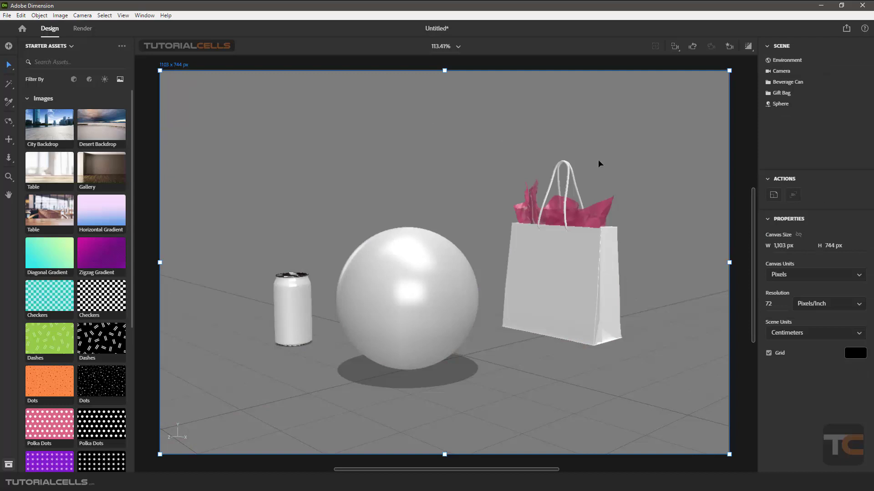
pyautogui.click(687, 184)
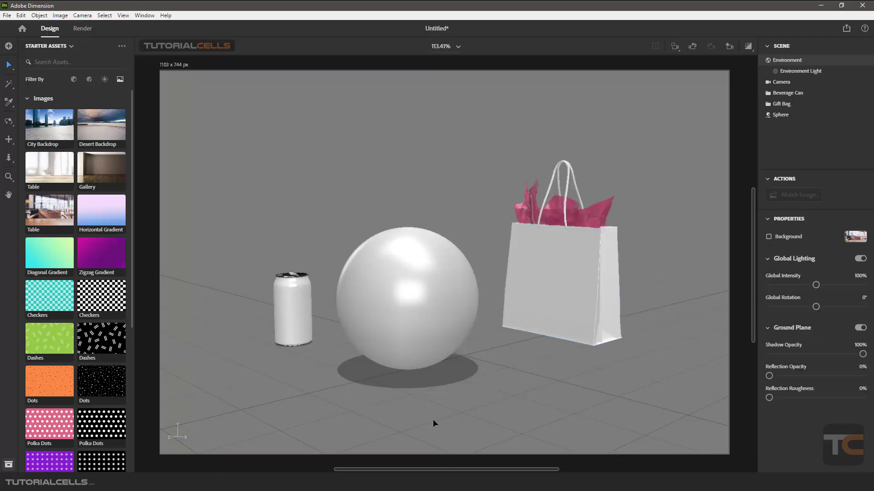